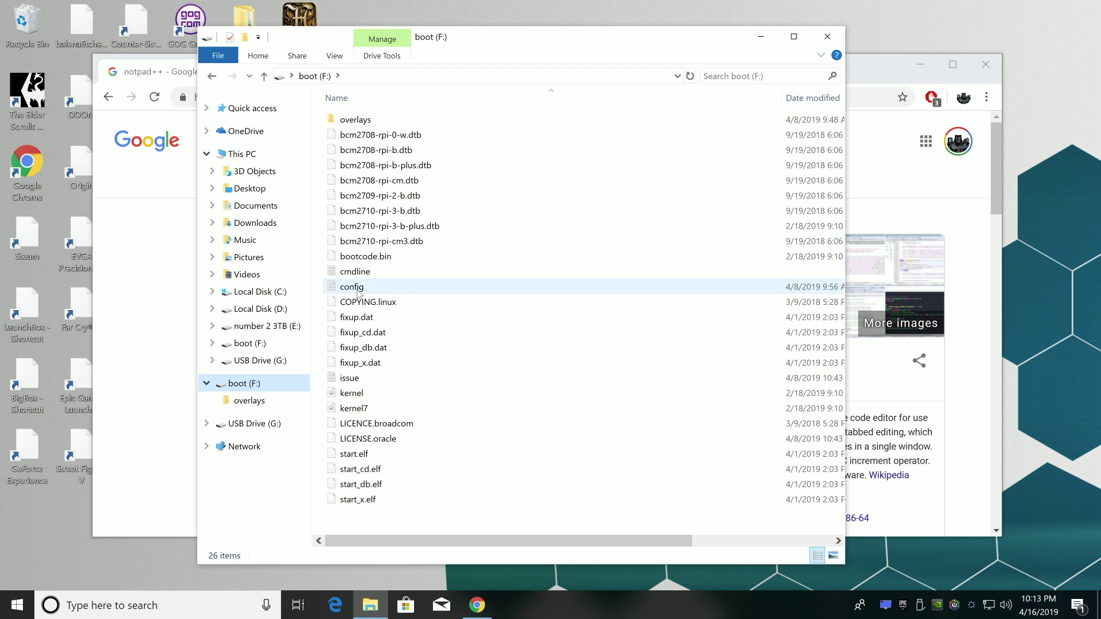
Step: Download the 32-bit x86 Notepad++ installer from the official Notepad++ download page
left_click(172, 269)
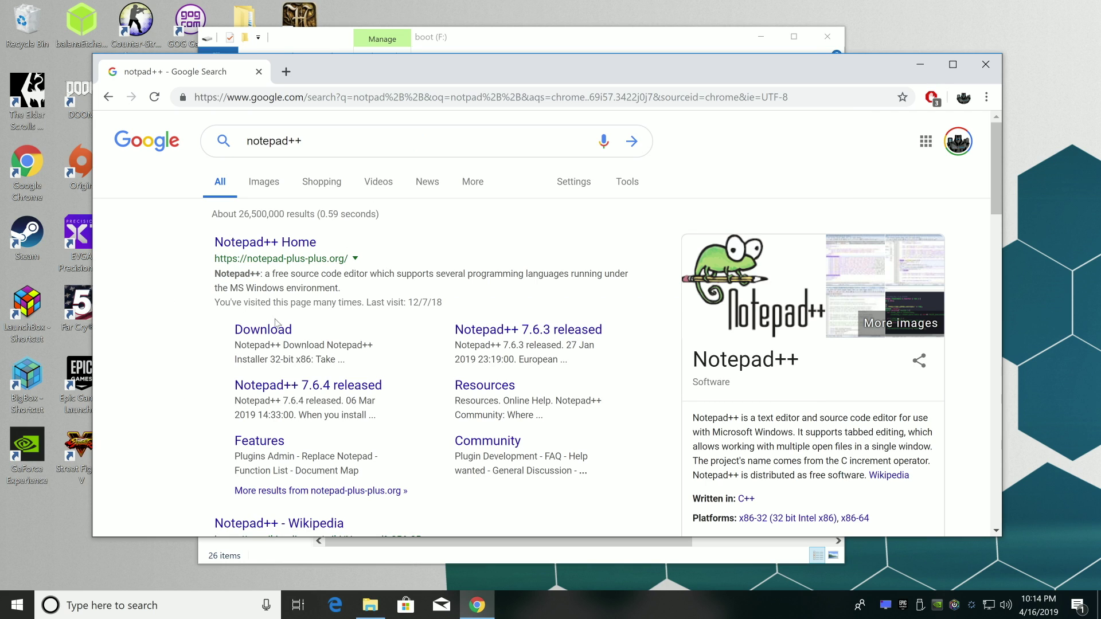
left_click(275, 243)
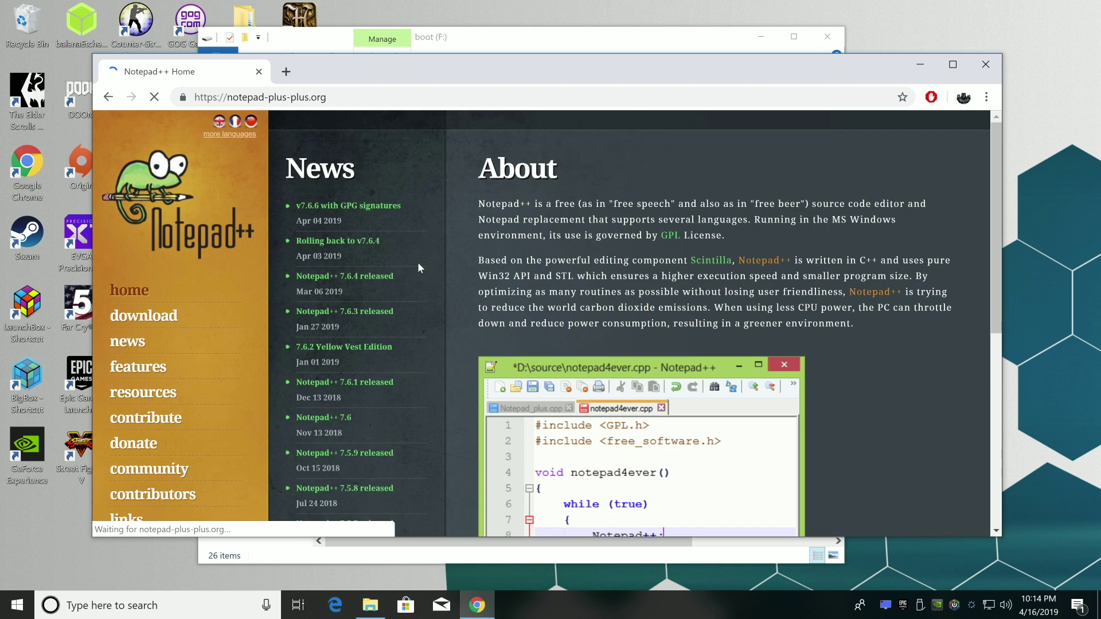
left_click(172, 316)
scroll(520, 317, "down", 1)
scroll(520, 318, "down", 3)
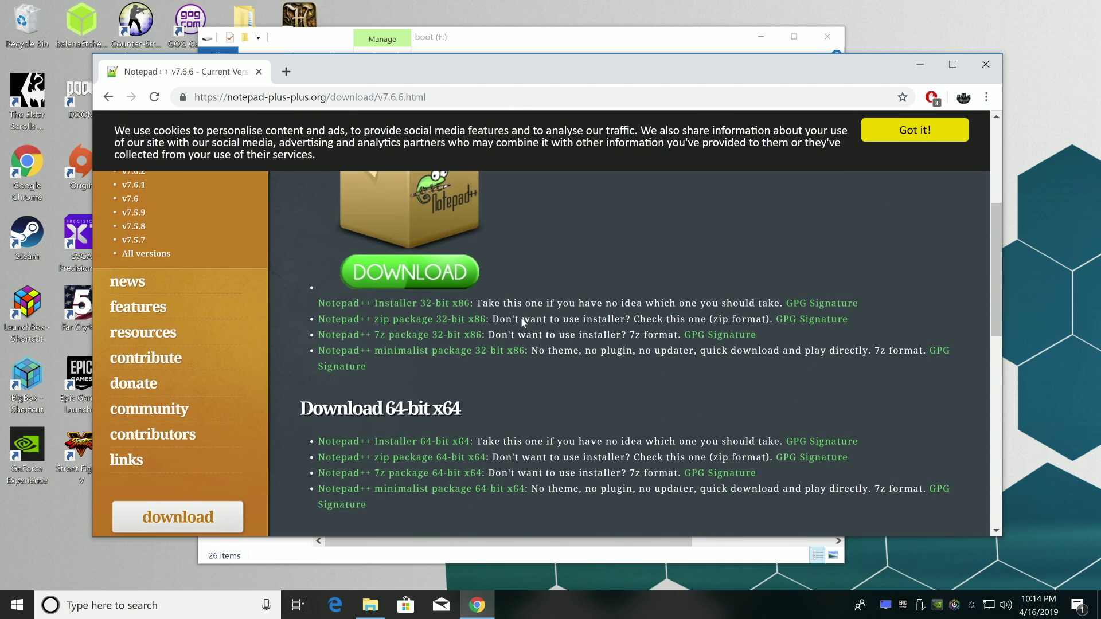
left_click(443, 304)
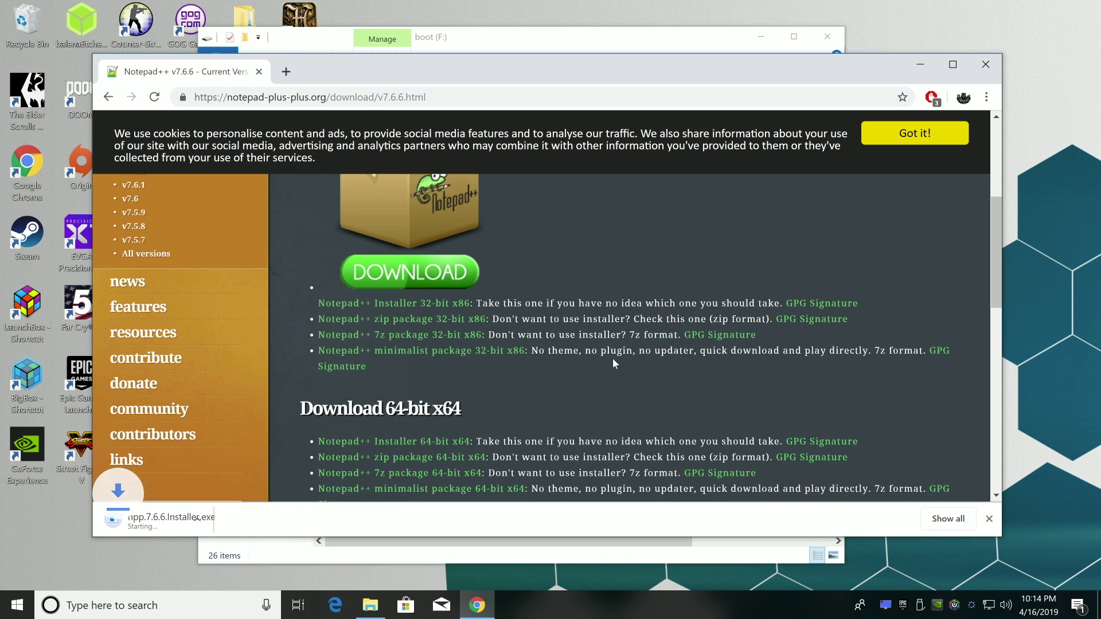
Step: Run the installer and install Notepad++ 7.6.6 with a desktop shortcut
left_click(207, 522)
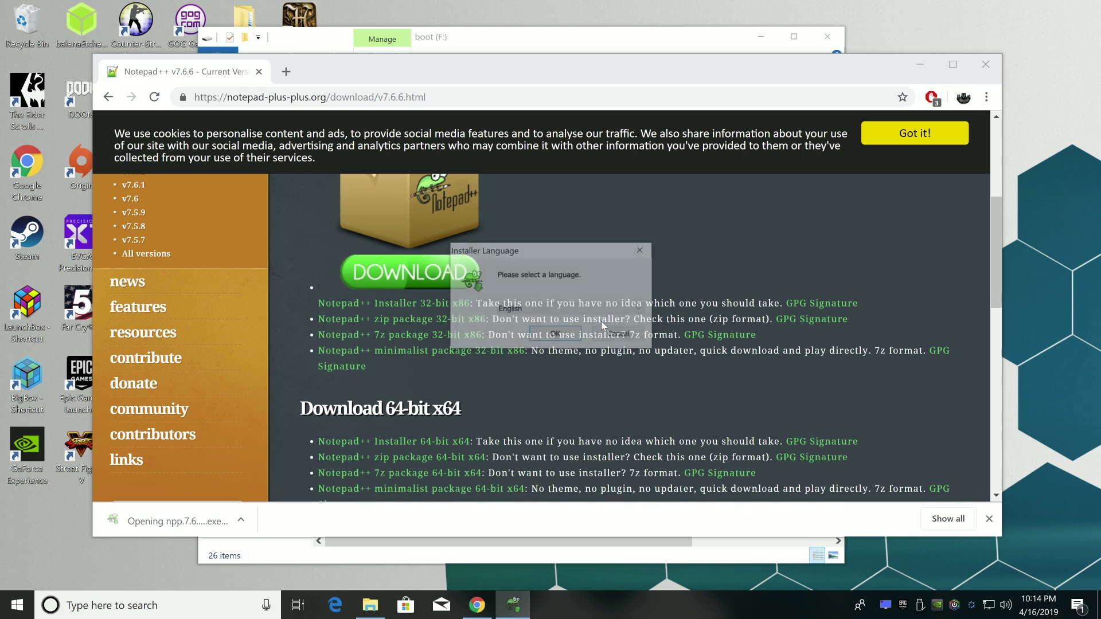
left_click(560, 331)
left_click(629, 416)
left_click(629, 416)
left_click(629, 416)
left_click(629, 416)
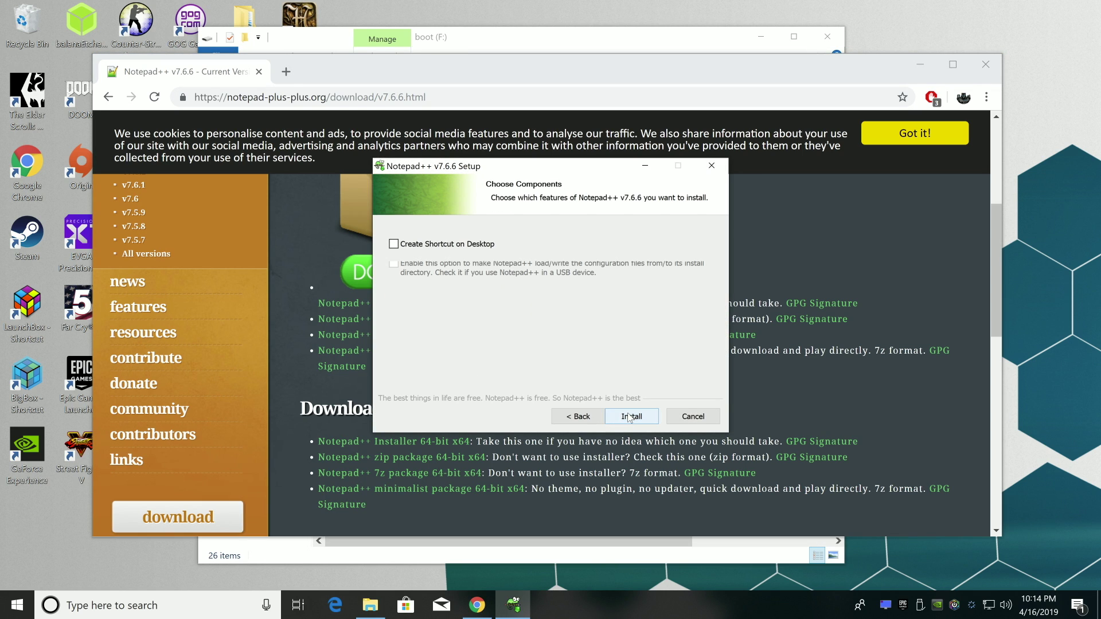
left_click(394, 244)
left_click(630, 416)
left_click(630, 416)
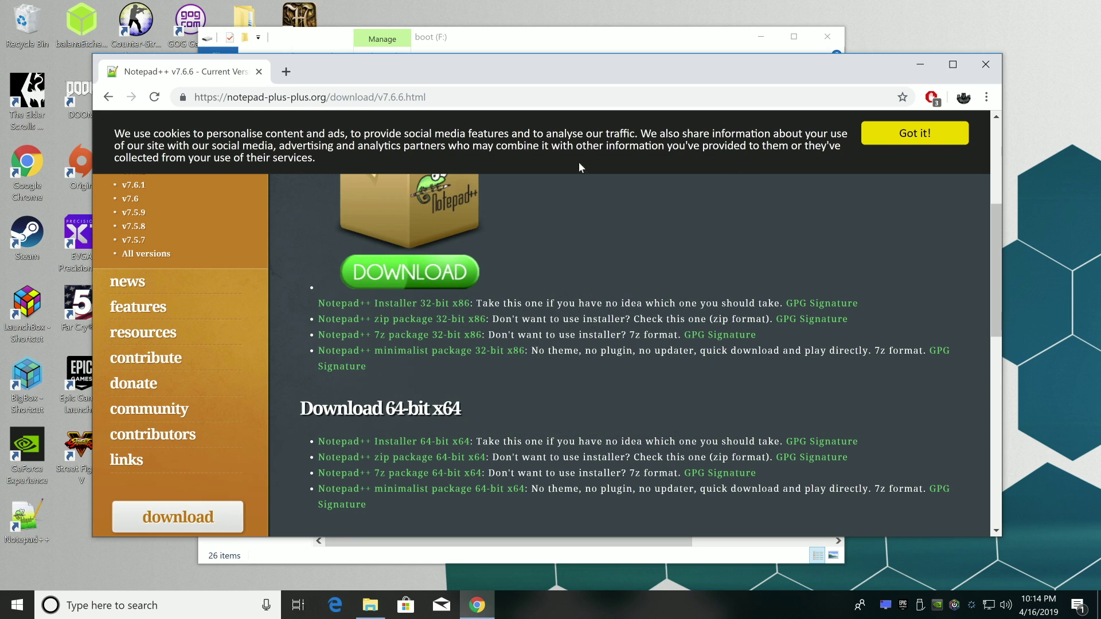
left_click(567, 48)
Step: Open the boot (F:) config file via 'Edit with Notepad++' from its right-click menu
left_click_drag(565, 40, 614, 47)
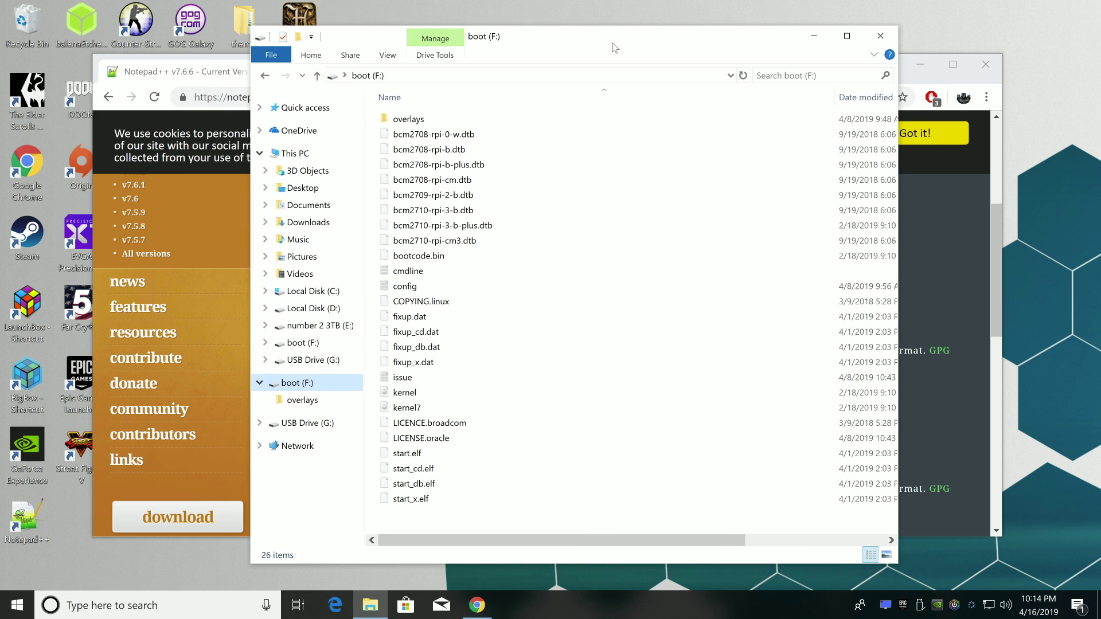
right_click(406, 290)
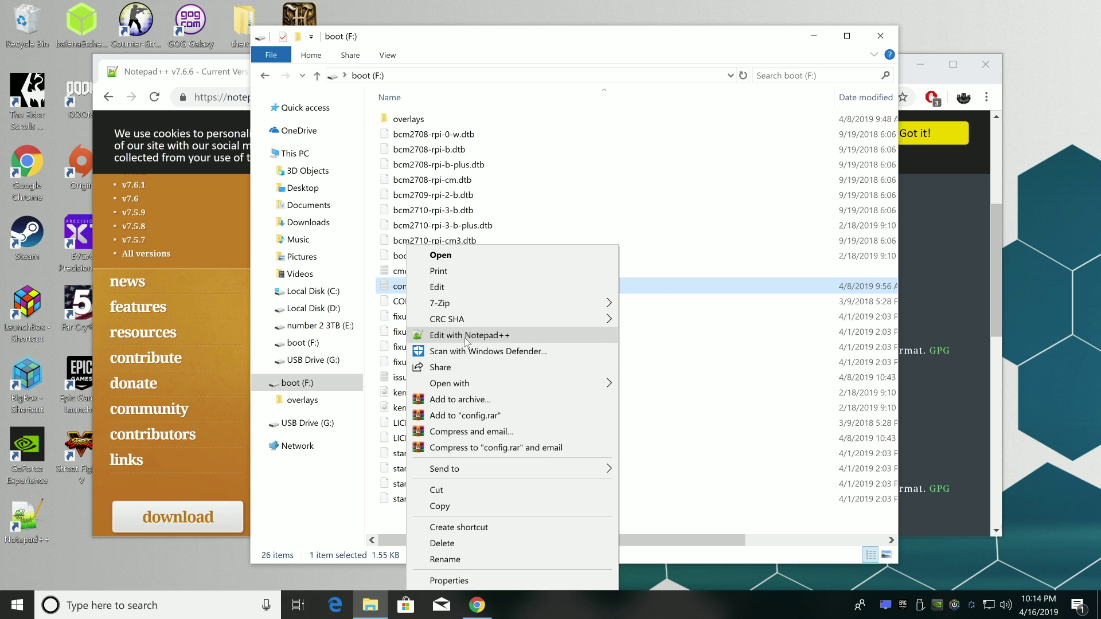
left_click(522, 338)
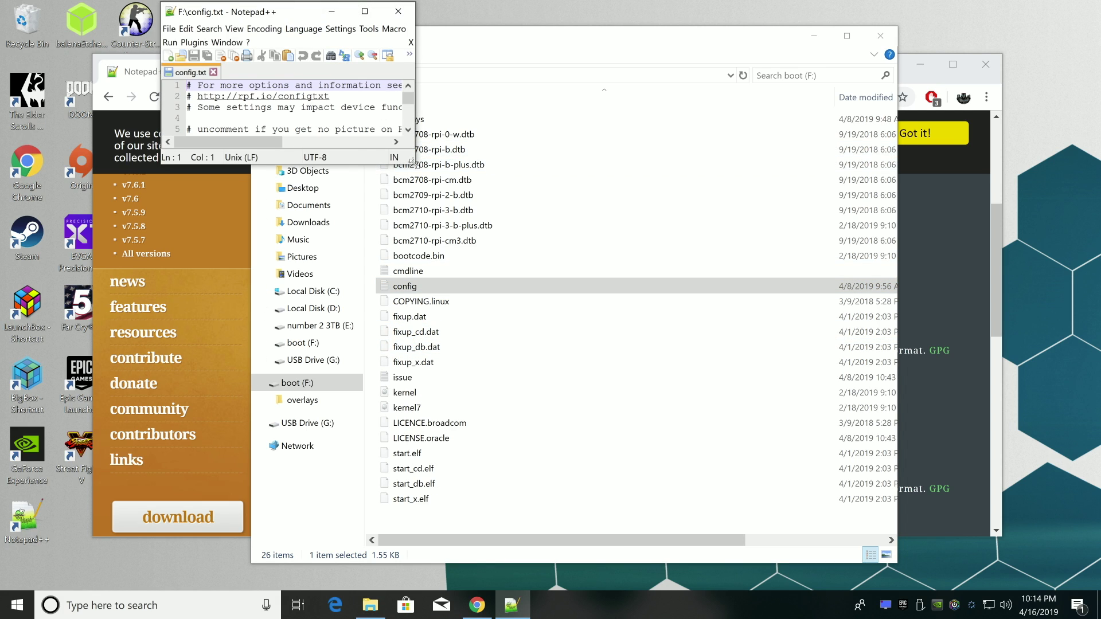
Step: Enlarge the editor and insert blank lines after dtparam=audio=on
left_click_drag(581, 323, 904, 510)
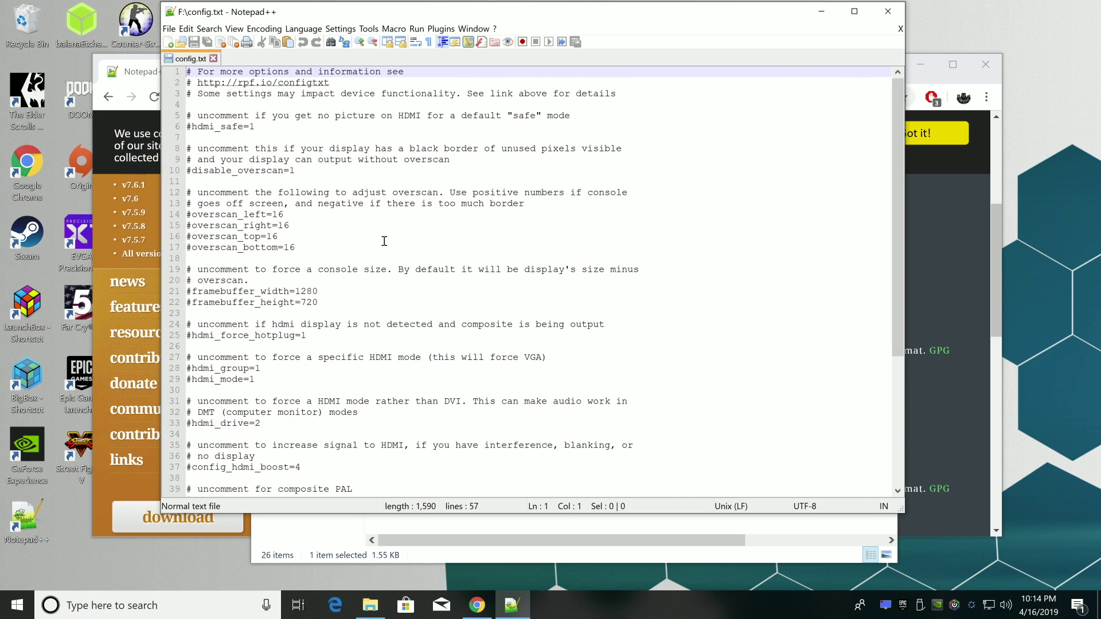
scroll(342, 267, "down", 6)
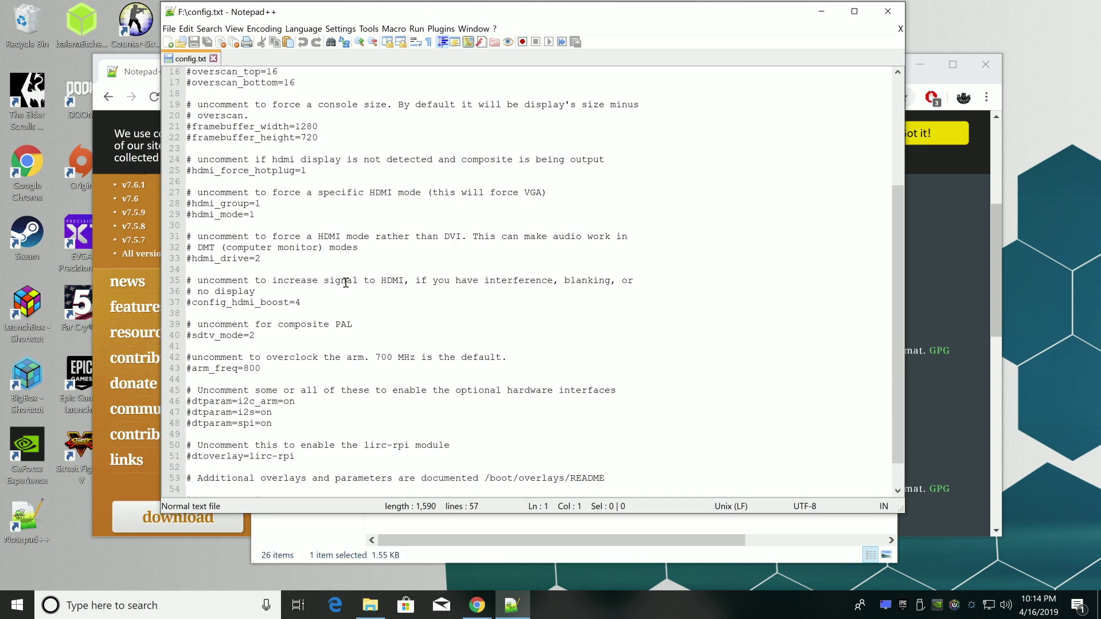
left_click(305, 481)
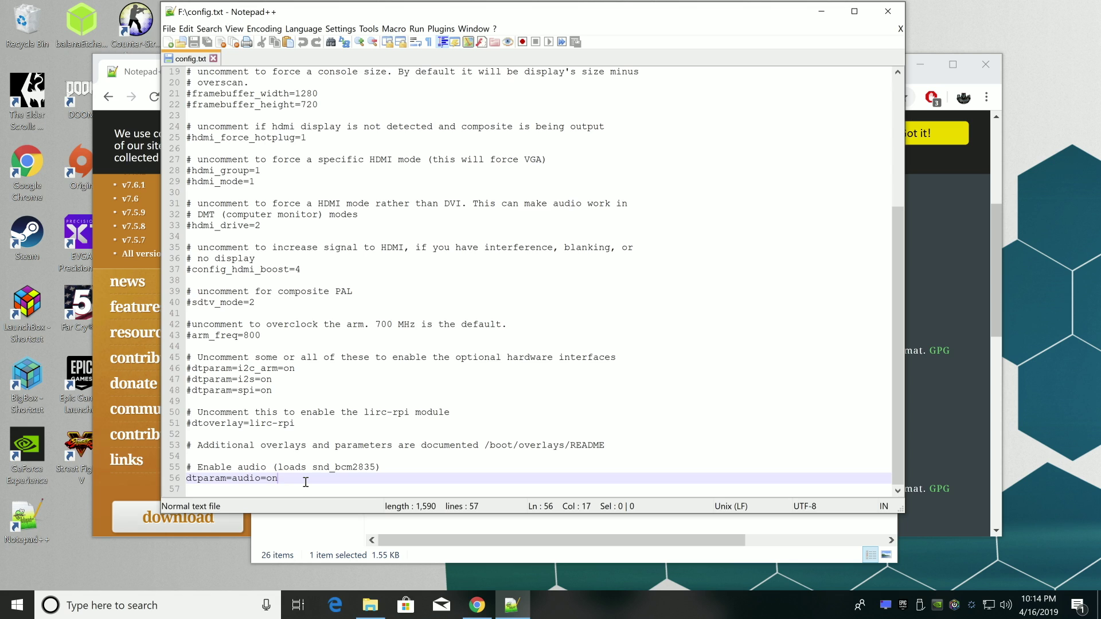
key("Return")
key("Return")
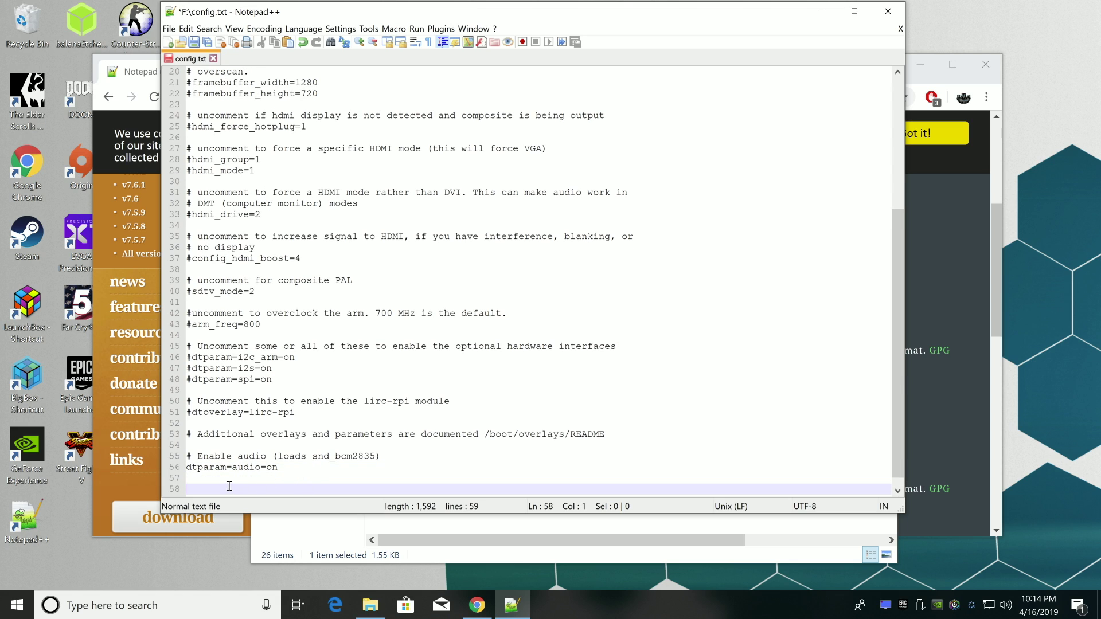
Step: Paste temp_soft_limit=70 on line 58, change it to 73, and save config.txt
right_click(228, 488)
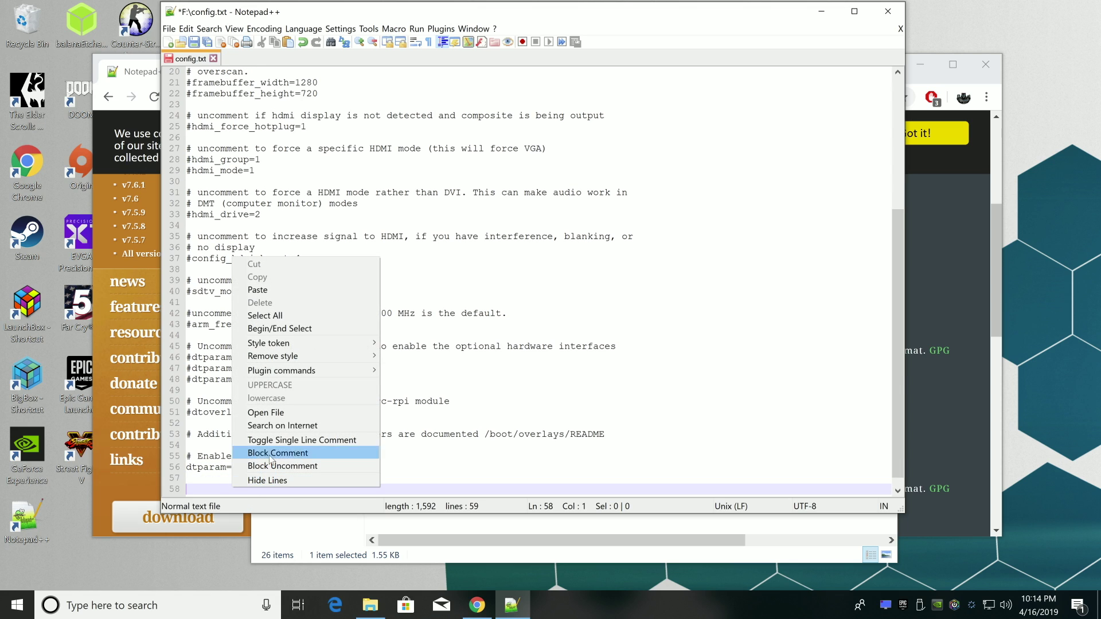
left_click(280, 290)
key("Down")
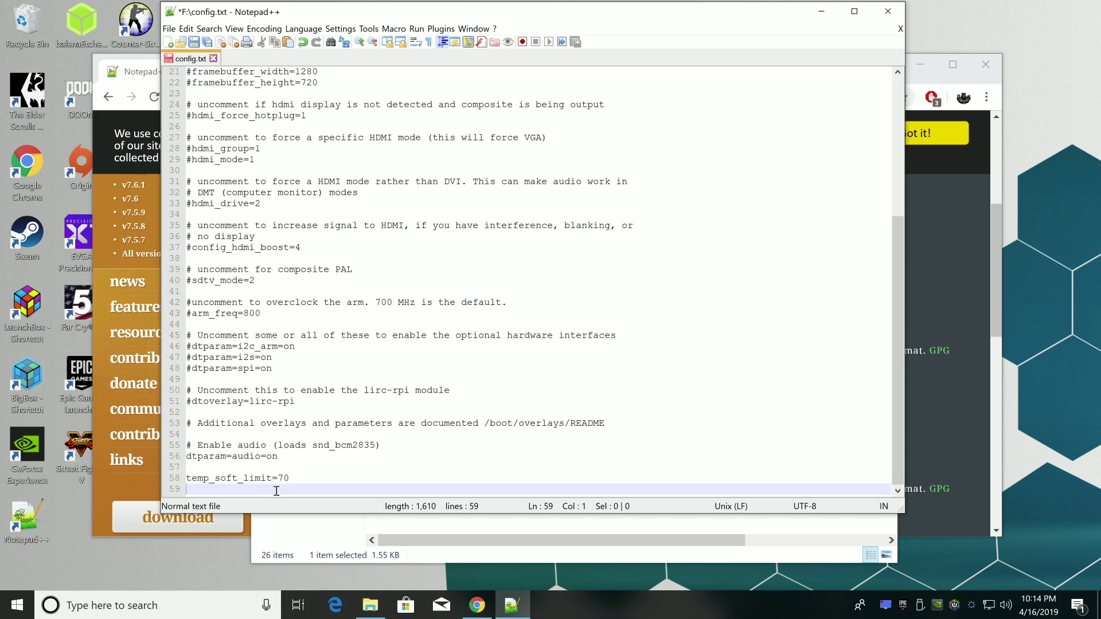
key("Left")
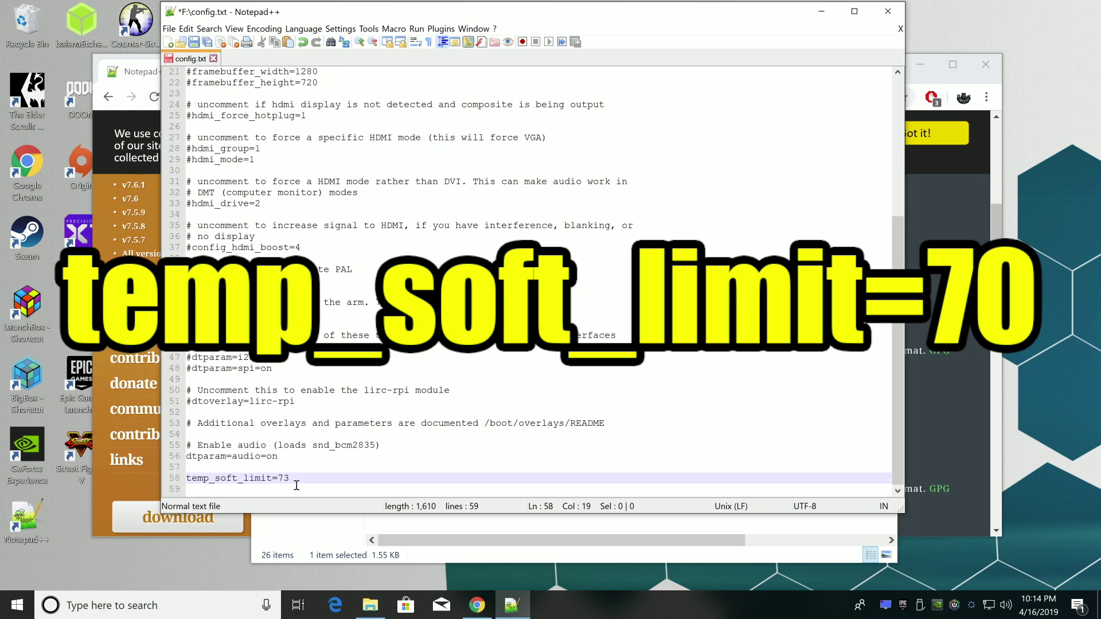
key("Down")
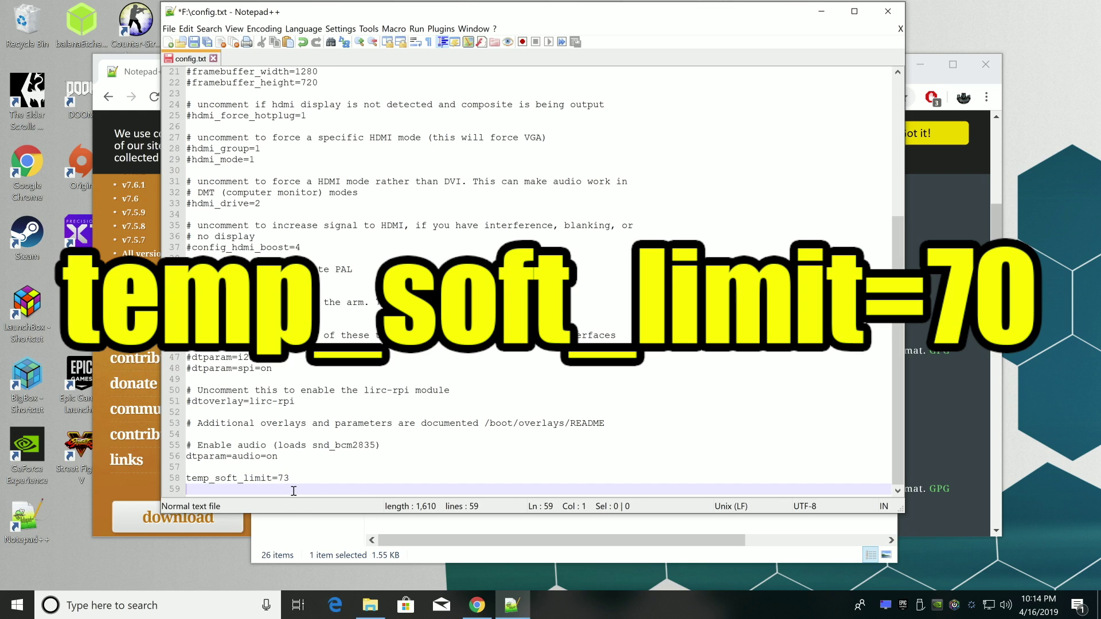
left_click(299, 478)
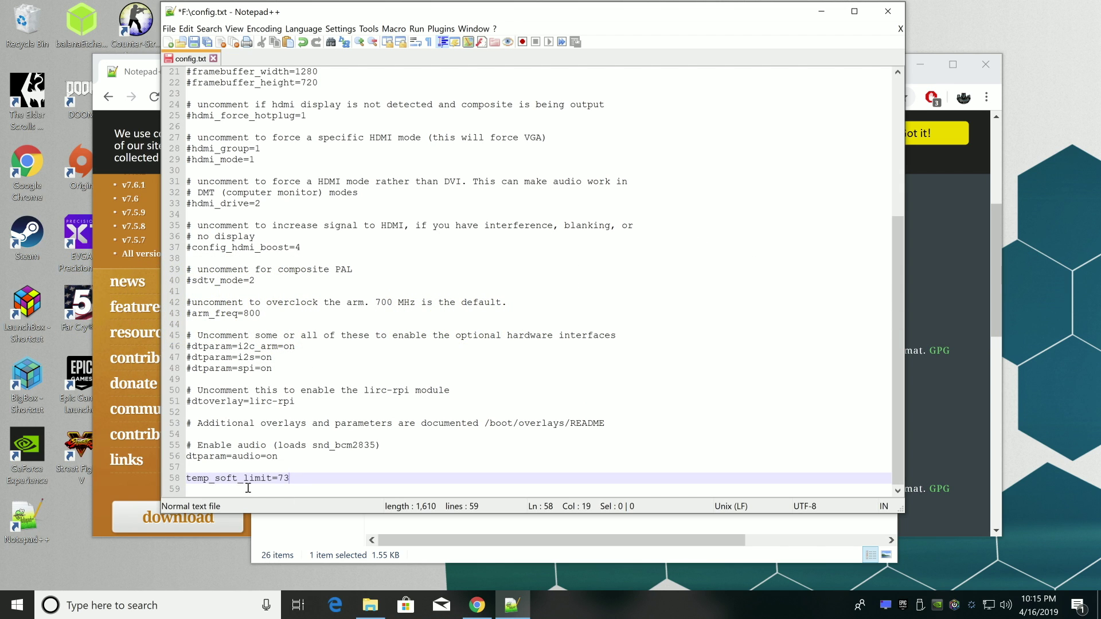
left_click(169, 28)
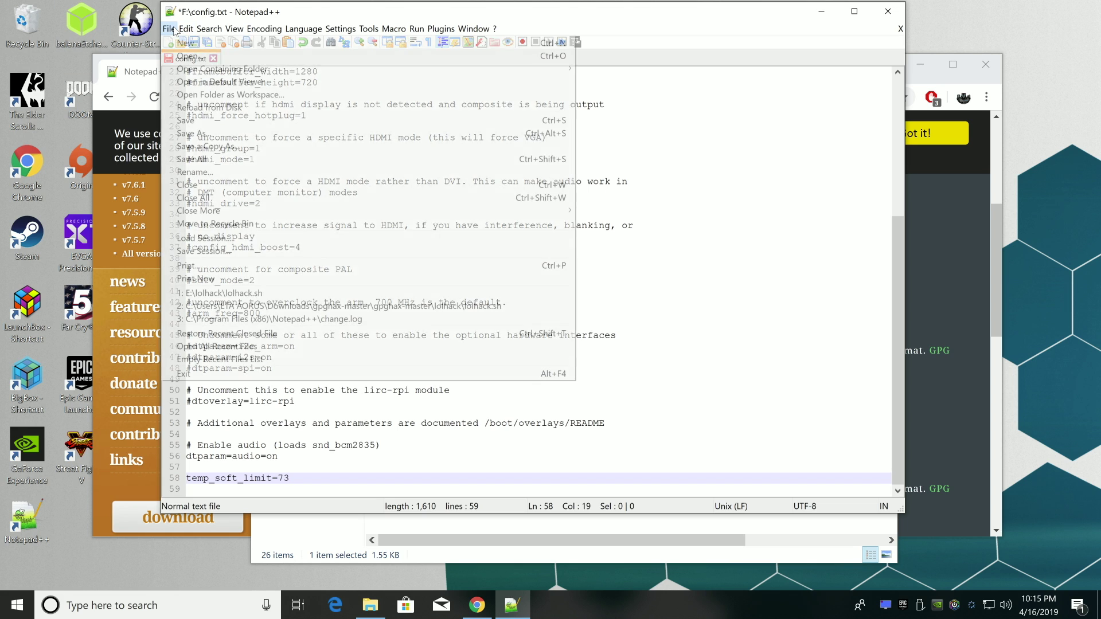
left_click(199, 120)
Step: Close Notepad++, the boot (F:) Explorer window and the Chrome download page
left_click(884, 17)
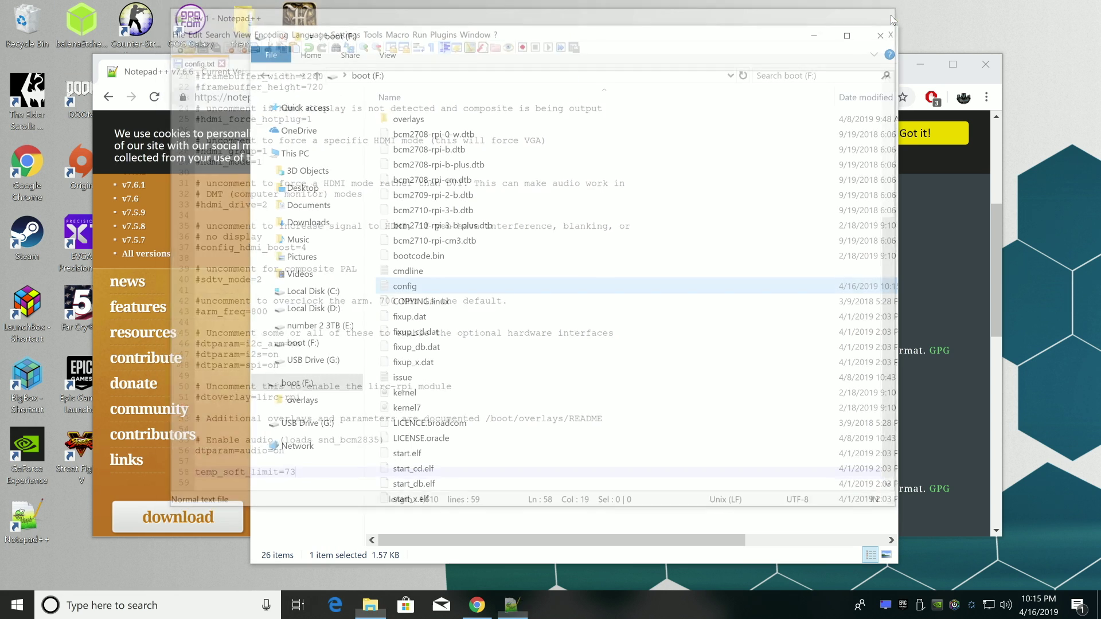
left_click(881, 36)
left_click(985, 66)
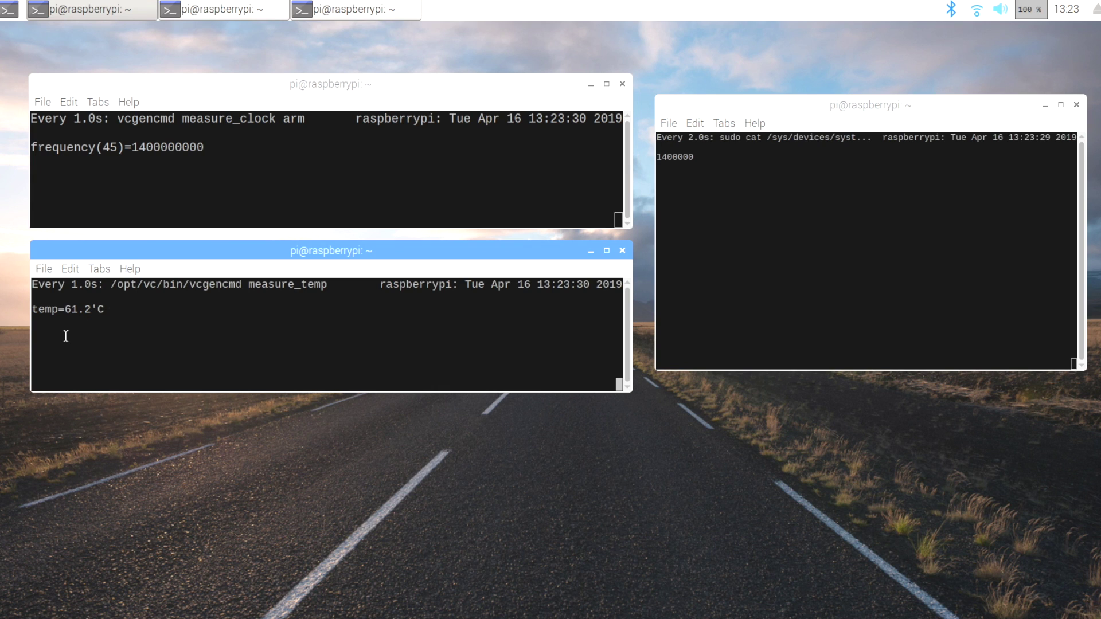
left_click(176, 164)
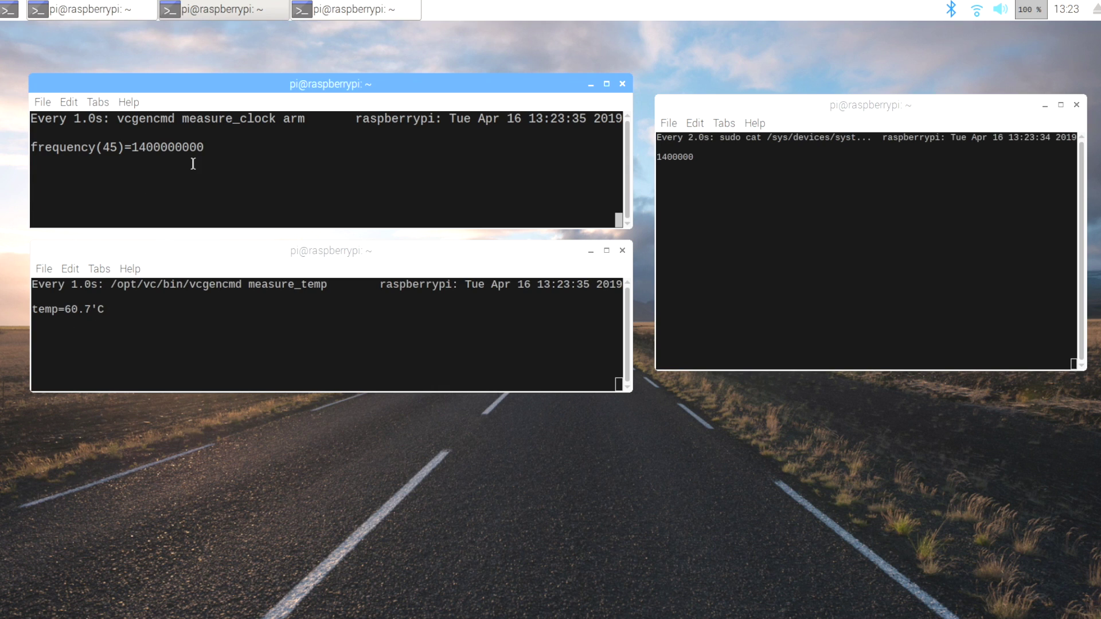